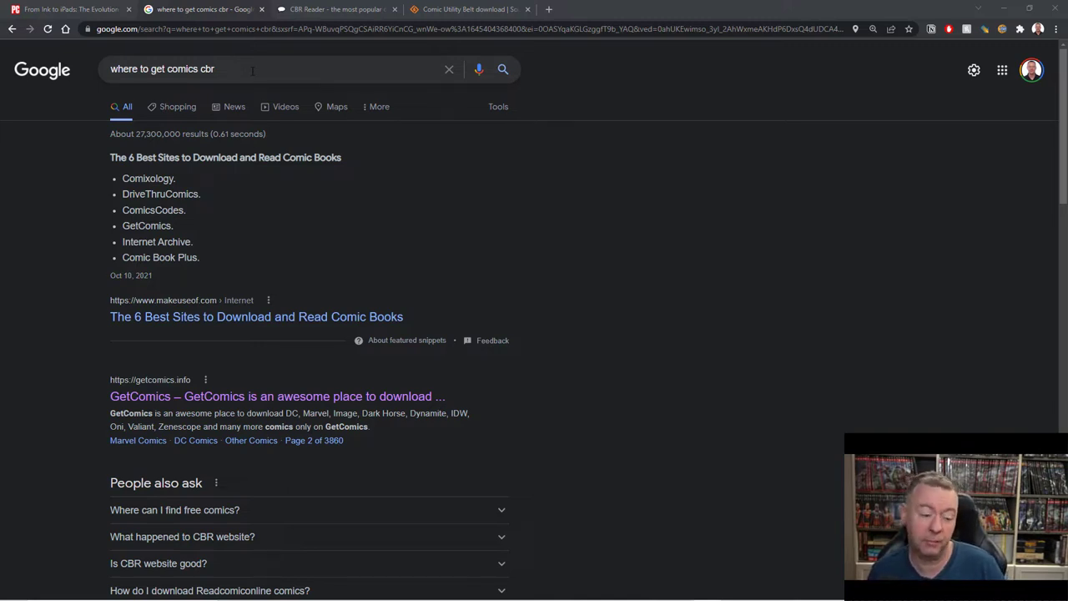
Step: Select the word Comixology in the featured list of comic download sites
{"action": "double_click", "coordinate": [147, 177]}
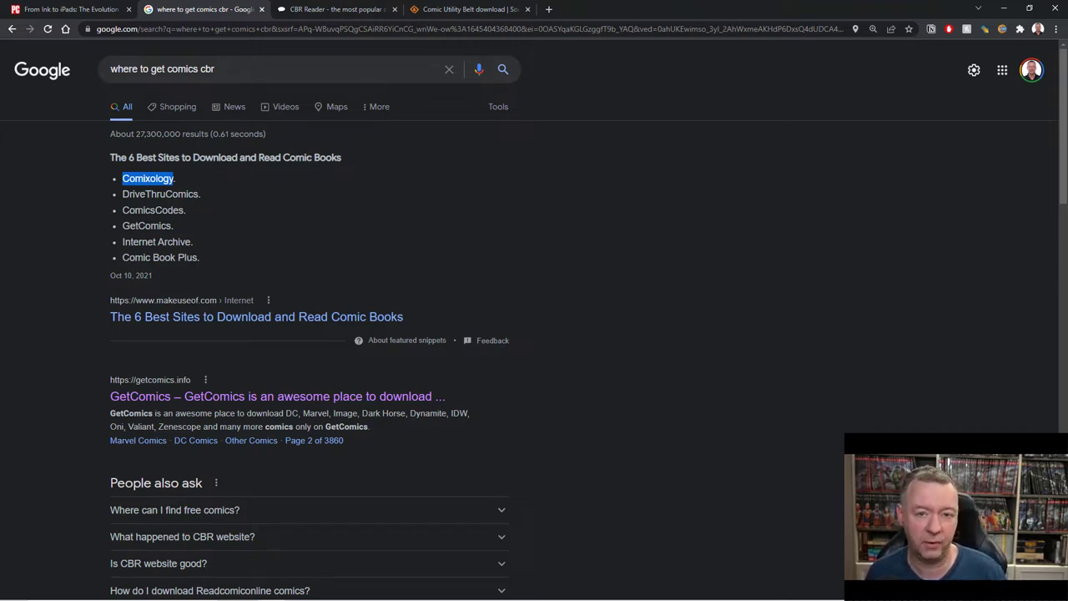
Step: Clear the Comixology selection and switch to the CDisplay Ex 'CBR Reader' browser tab
{"action": "left_click", "coordinate": [279, 185]}
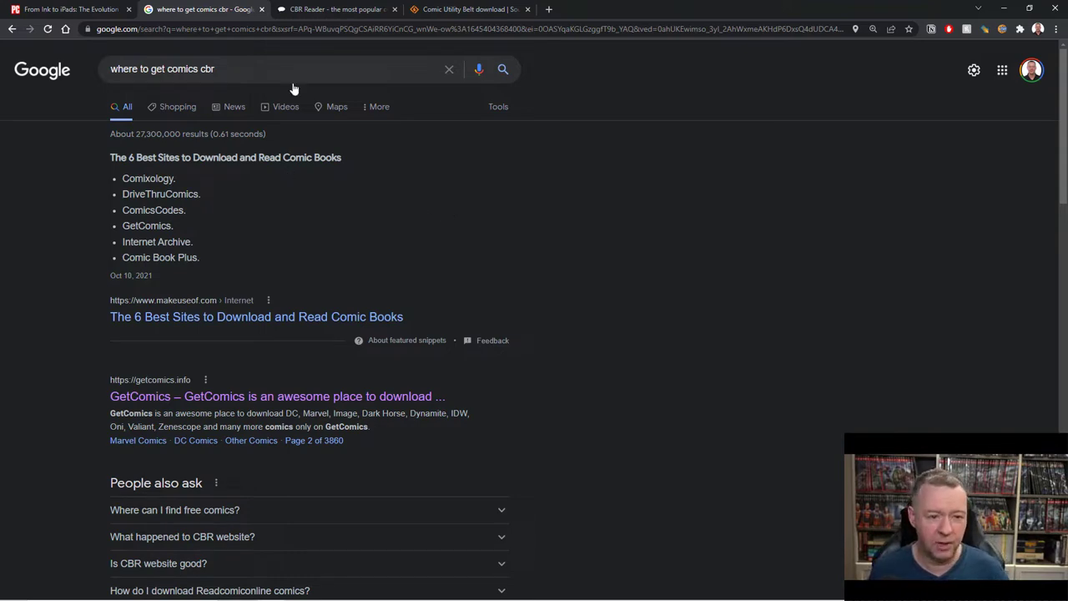
{"action": "left_click", "coordinate": [335, 12]}
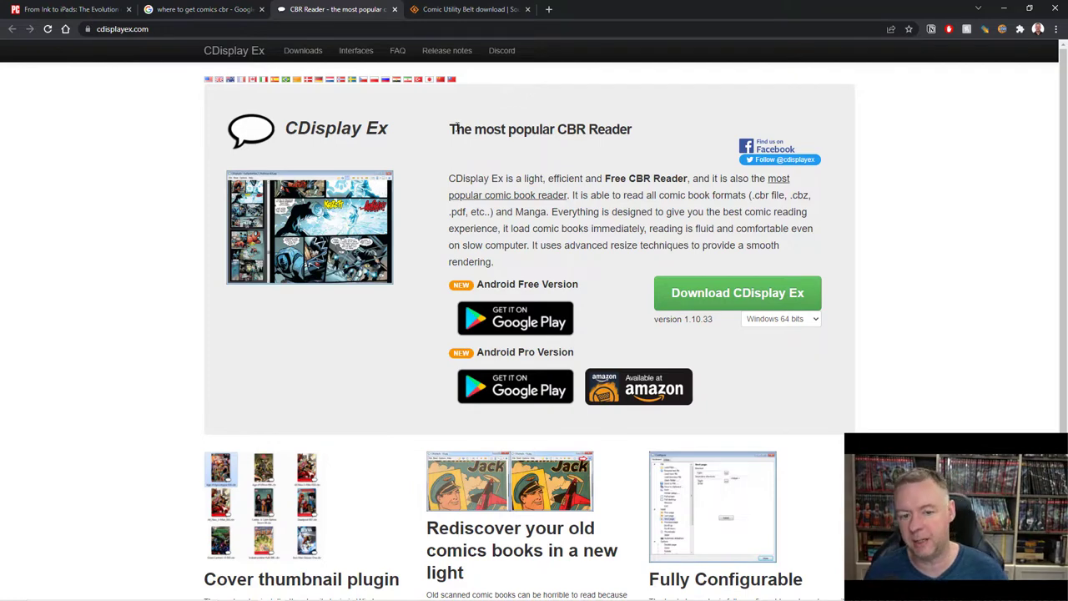
{"action": "left_click_drag", "start_coordinate": [451, 129], "coordinate": [653, 132]}
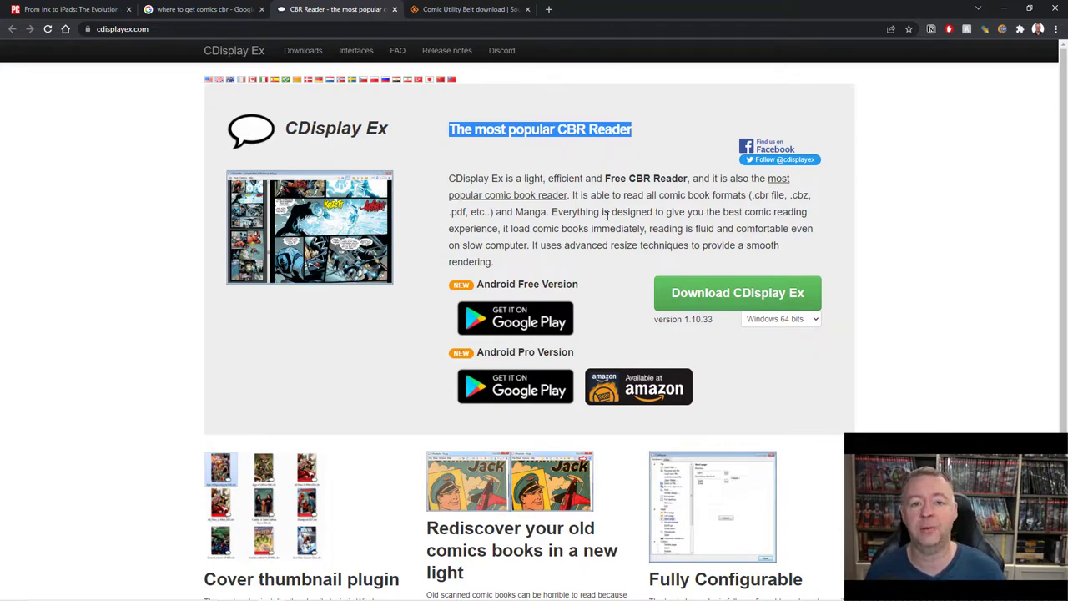
{"action": "left_click", "coordinate": [612, 293]}
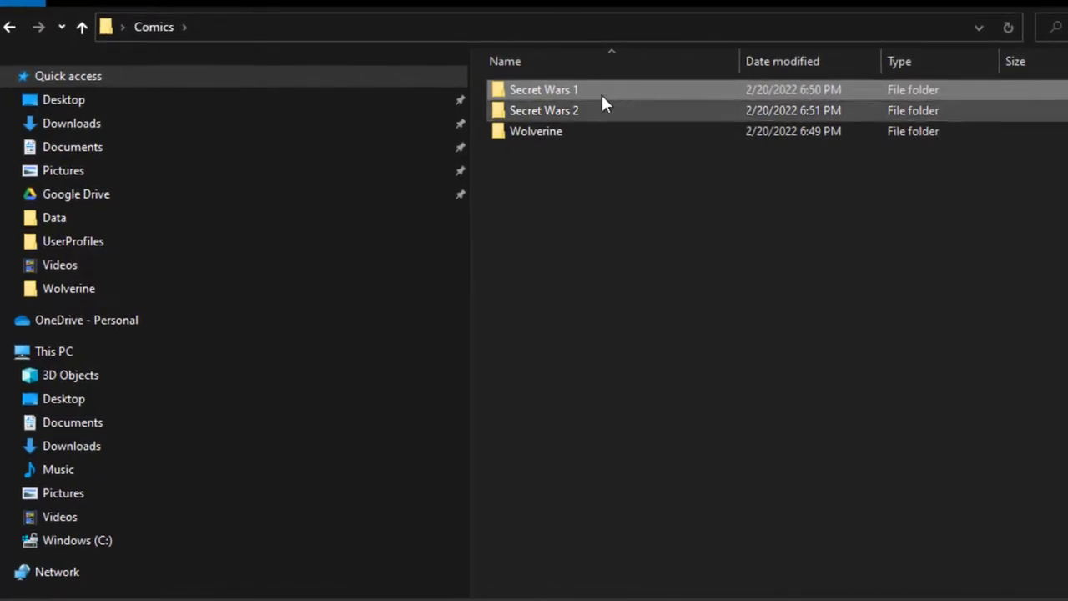
Step: Open the Secret Wars 1 folder in the Comics directory
{"action": "double_click", "coordinate": [560, 87]}
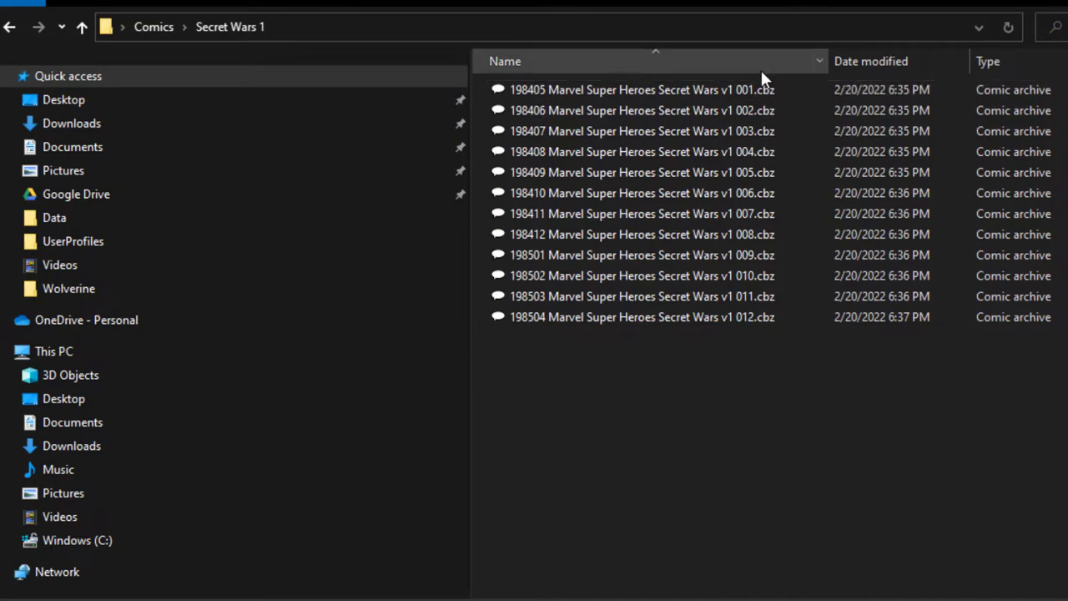
{"action": "mouse_move", "coordinate": [782, 88]}
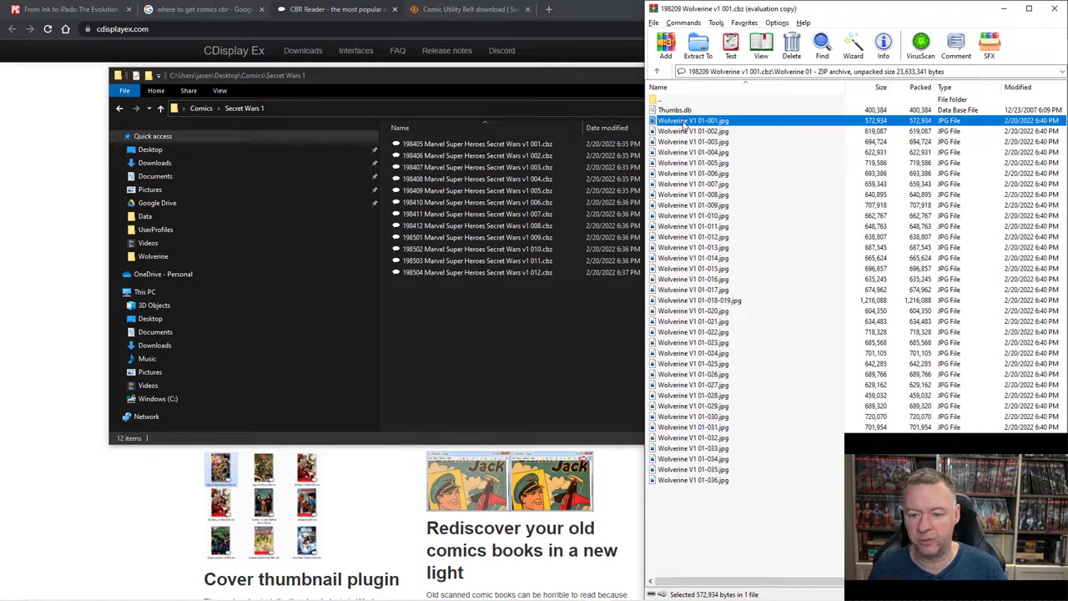
Step: Navigate WinRAR to Secret Wars 1 and show the first .cbz archive's contents
{"action": "double_click", "coordinate": [667, 100]}
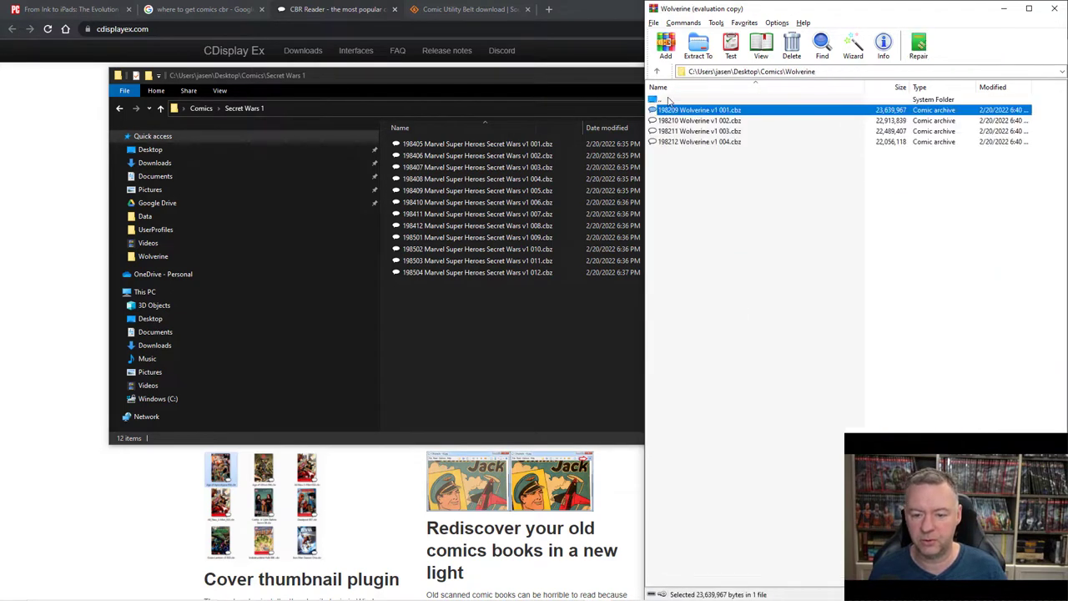
{"action": "double_click", "coordinate": [681, 100]}
{"action": "double_click", "coordinate": [685, 114]}
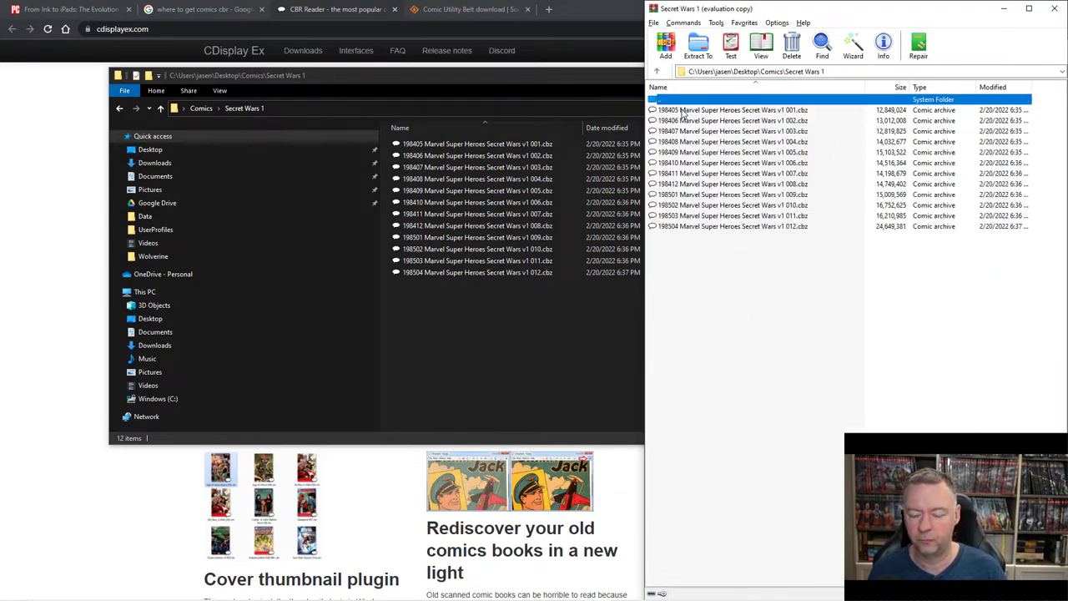
{"action": "left_click", "coordinate": [739, 113]}
{"action": "right_click", "coordinate": [739, 117]}
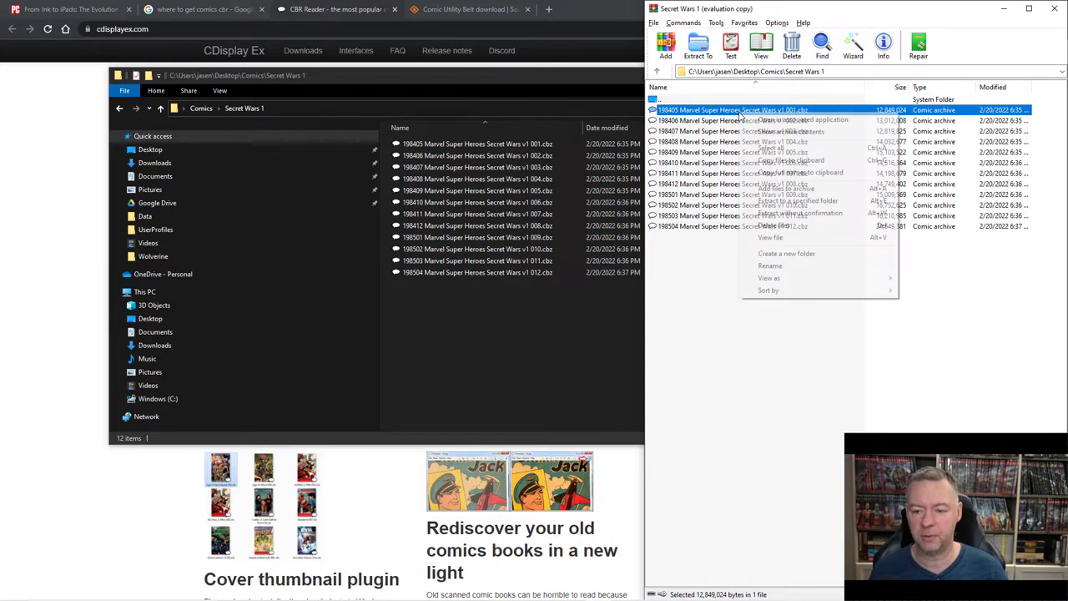
{"action": "left_click", "coordinate": [791, 133]}
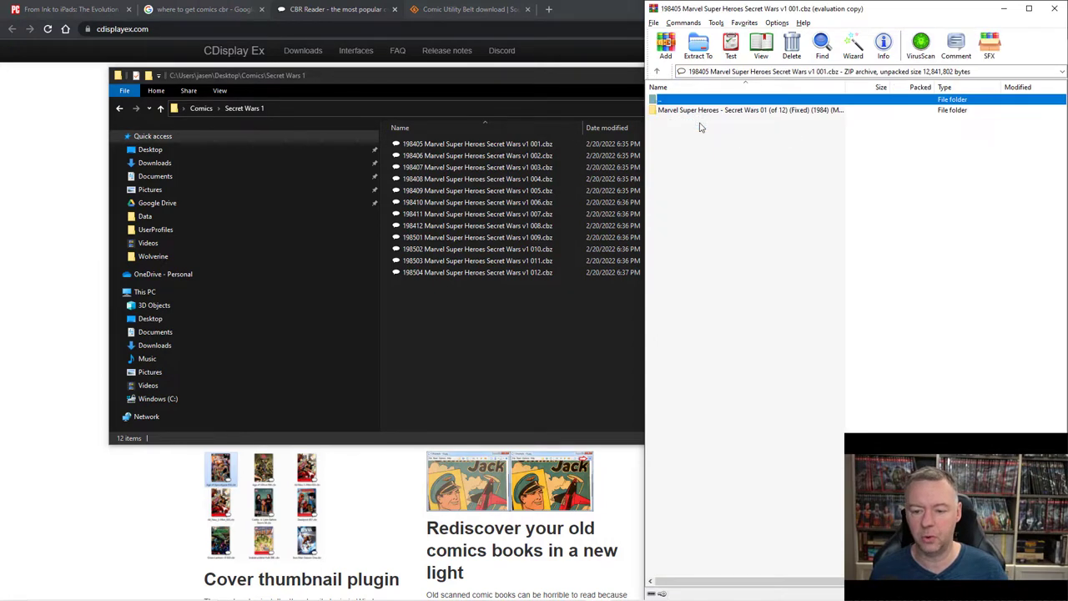
{"action": "double_click", "coordinate": [689, 110]}
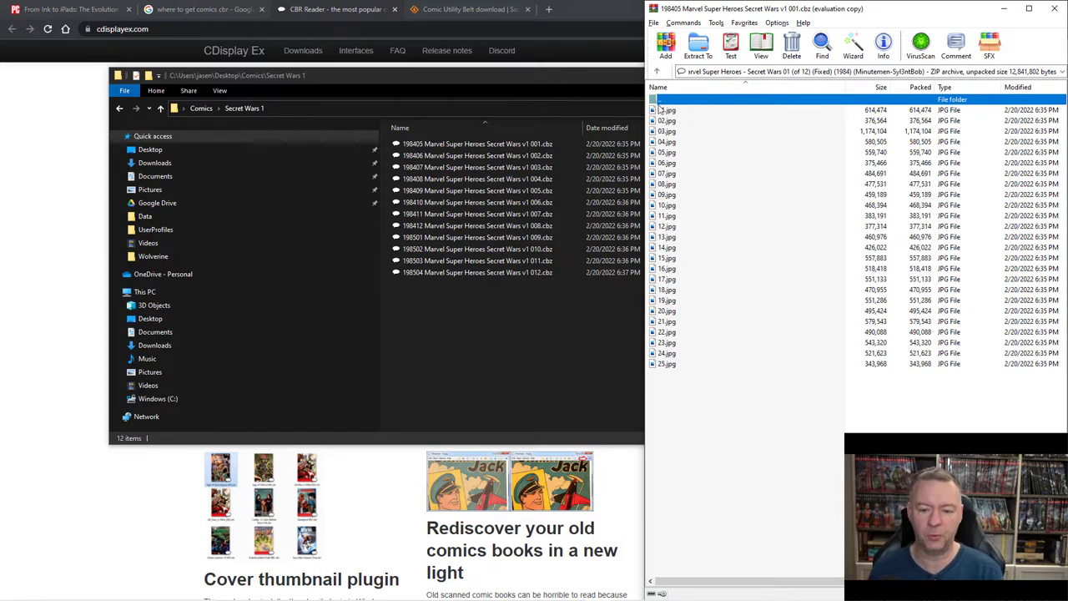
Step: Preview pages 01.jpg and 03.jpg, then open Secret Wars 001.cbz in CDisplay Ex
{"action": "left_click", "coordinate": [666, 111]}
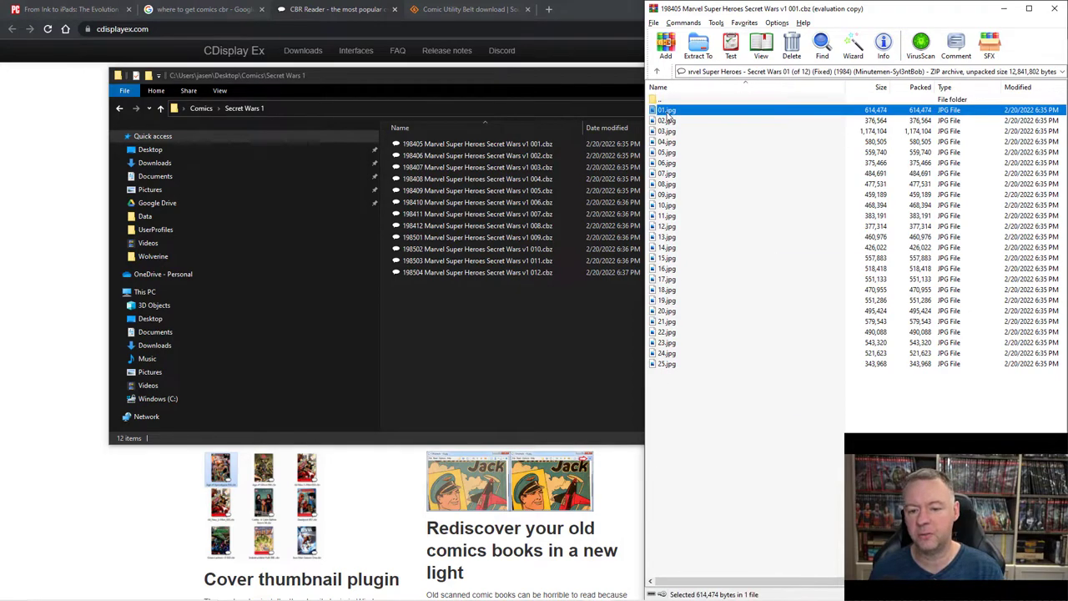
{"action": "double_click", "coordinate": [667, 111]}
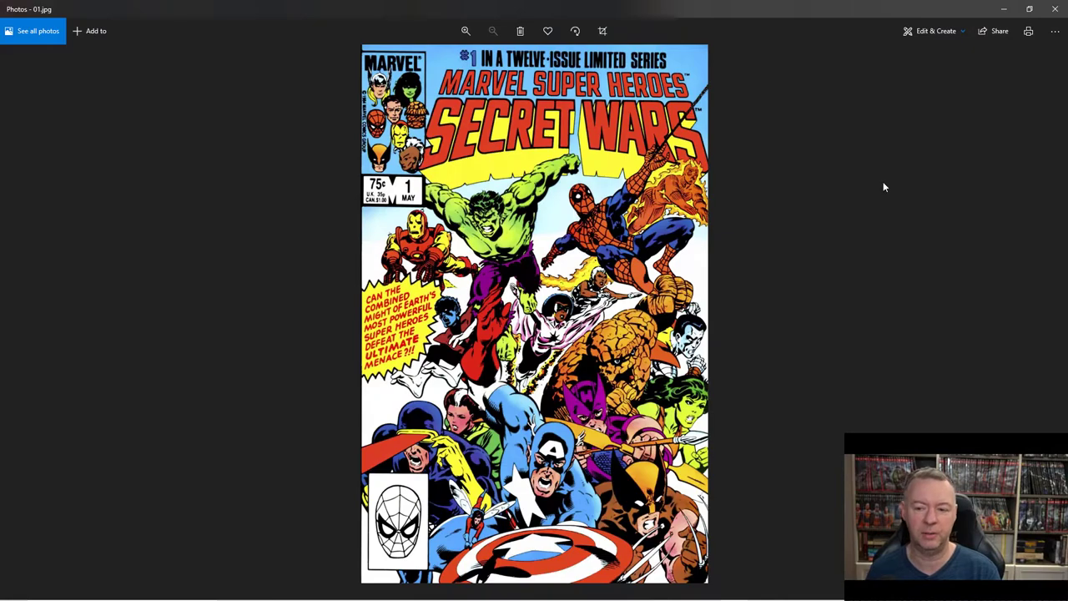
{"action": "left_click", "coordinate": [1055, 9]}
{"action": "left_click", "coordinate": [678, 132]}
{"action": "double_click", "coordinate": [678, 132]}
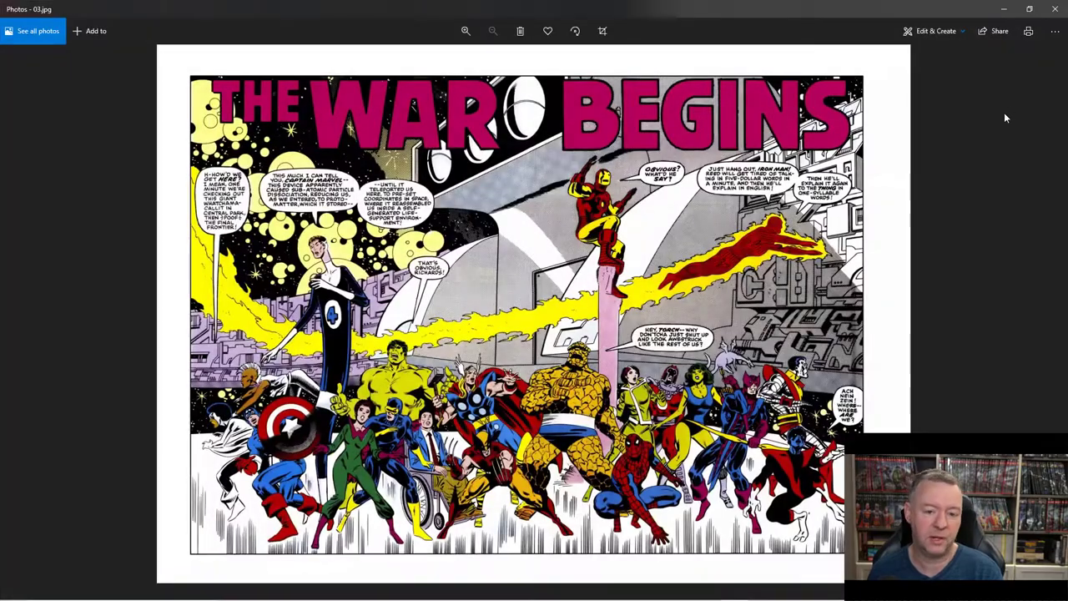
{"action": "left_click", "coordinate": [1055, 9]}
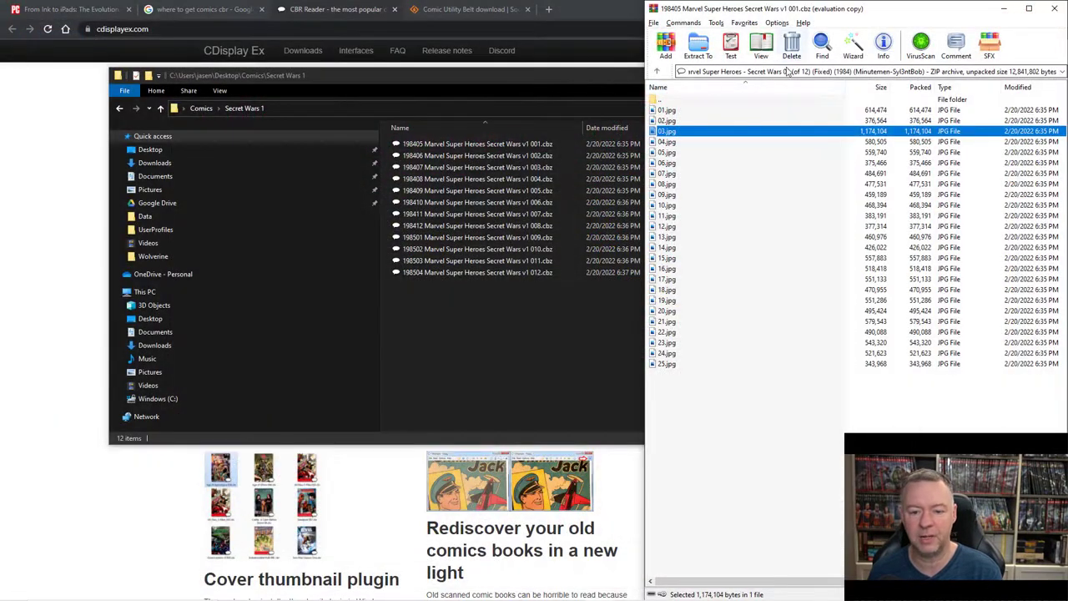
{"action": "double_click", "coordinate": [529, 144]}
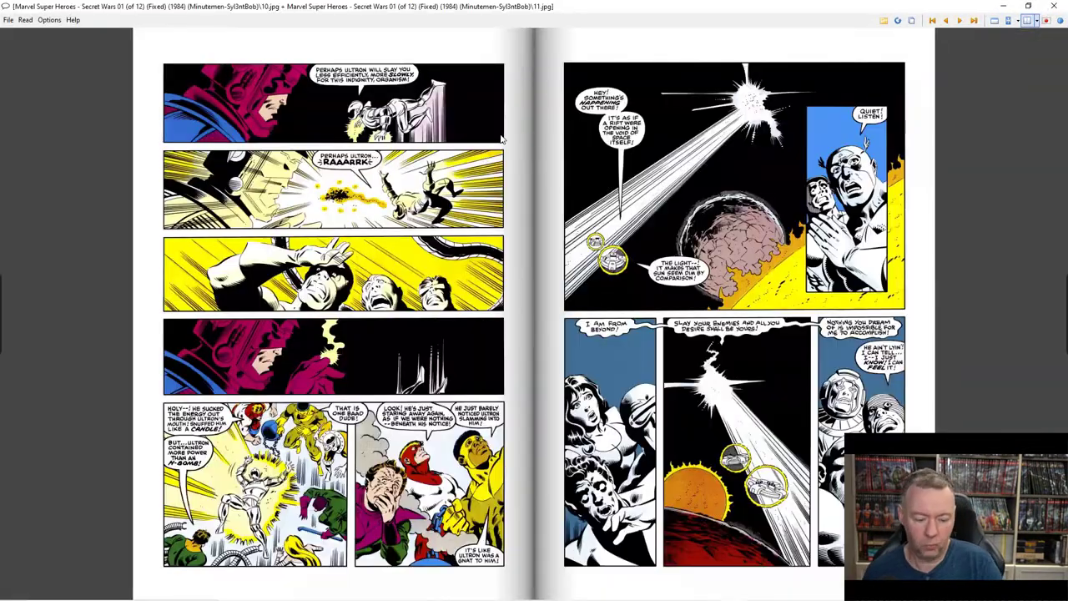
Step: Jump back to the cover and turn off the Double Page shadow
{"action": "key", "text": "Home"}
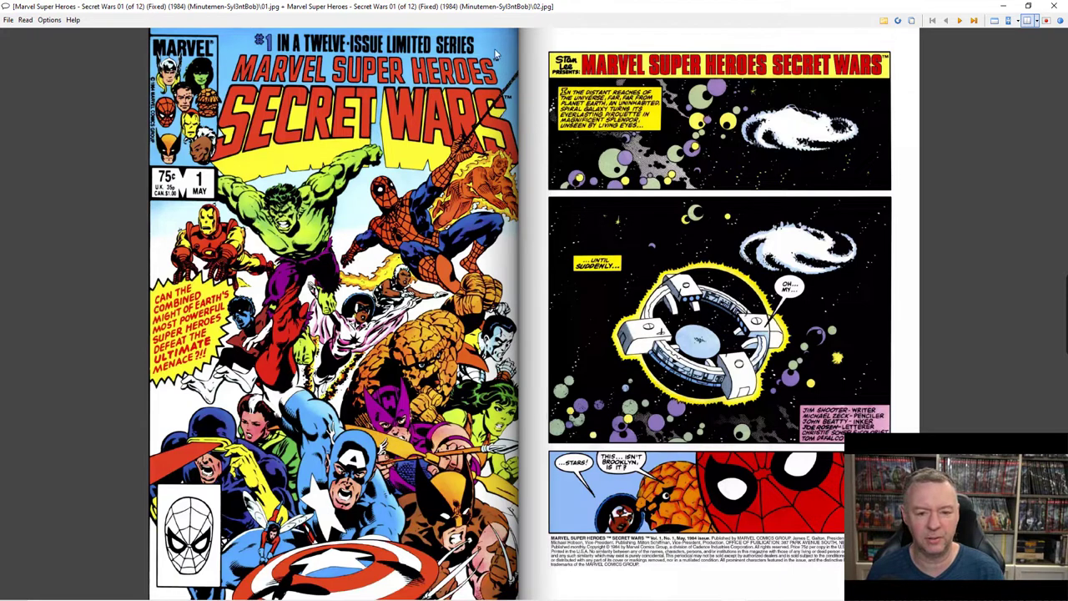
{"action": "left_click", "coordinate": [50, 20]}
{"action": "mouse_move", "coordinate": [59, 34]}
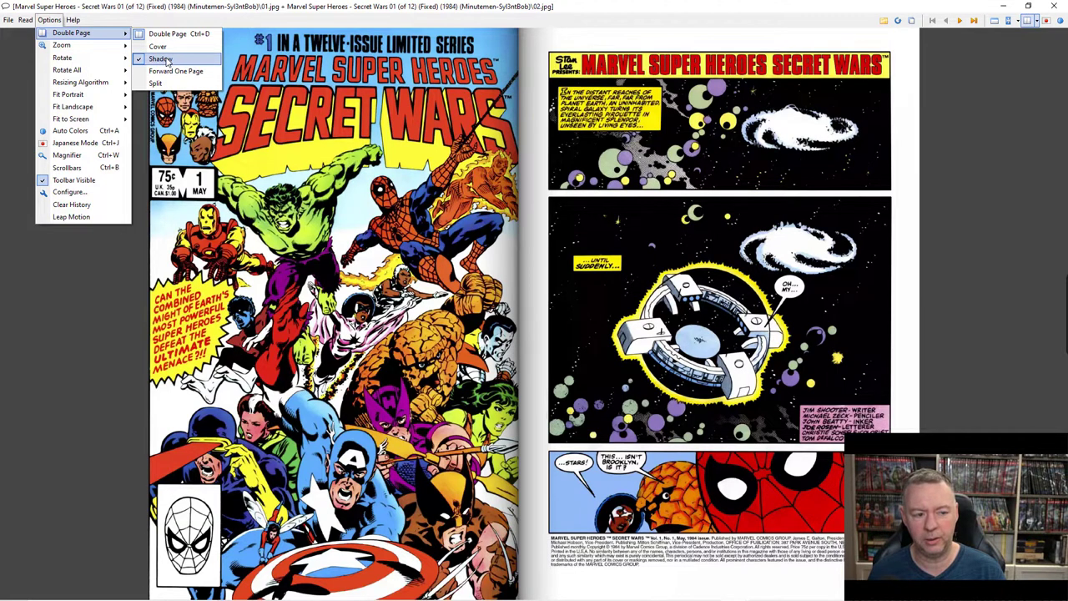
{"action": "left_click", "coordinate": [161, 59]}
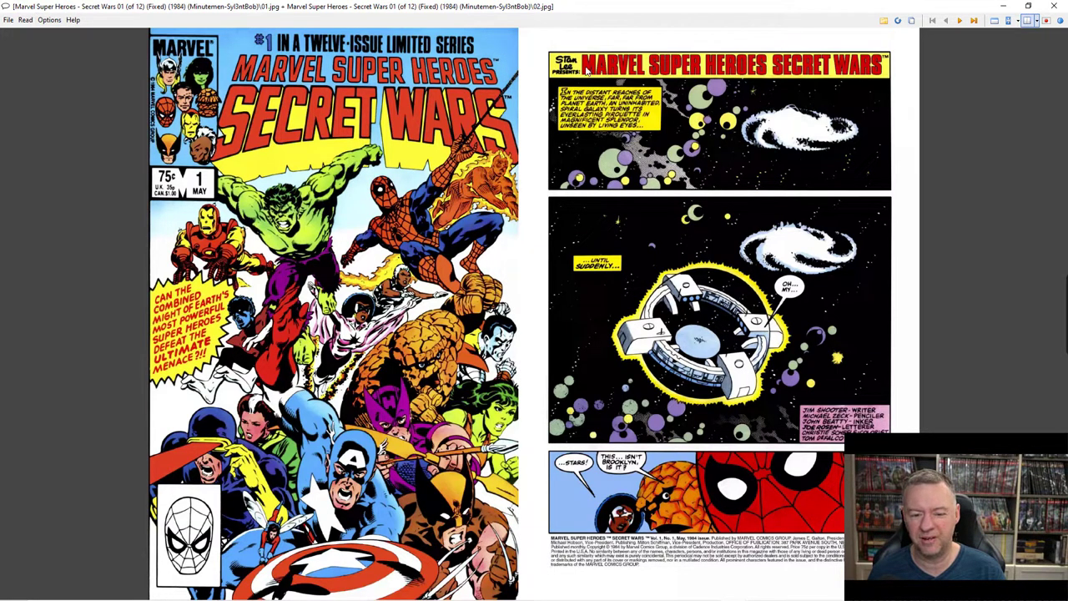
Step: Turn the double-page shadow back on and advance to page 03, The War Begins
{"action": "left_click", "coordinate": [51, 20]}
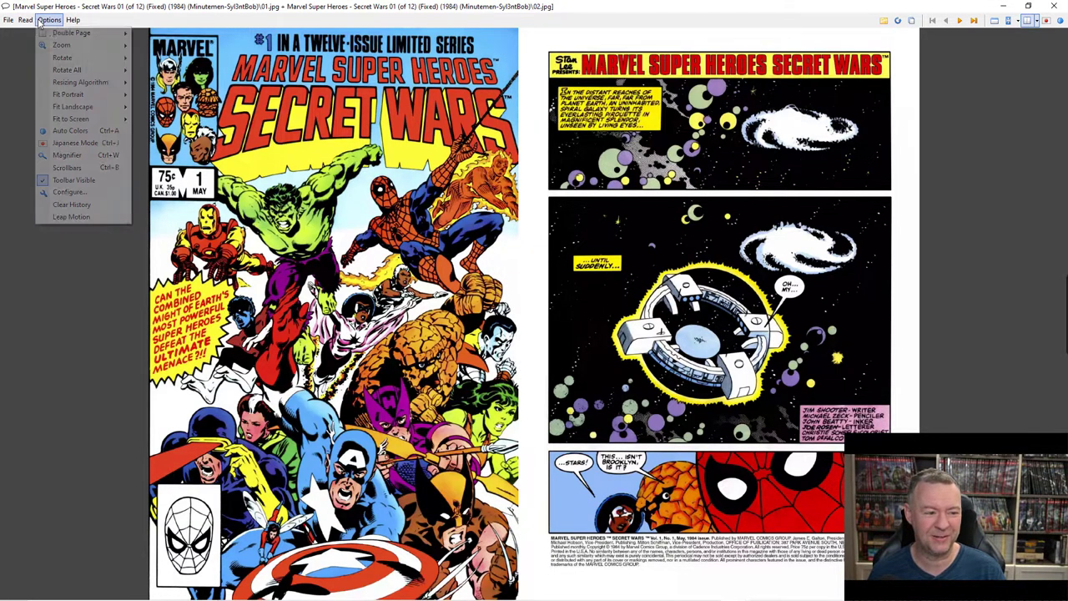
{"action": "mouse_move", "coordinate": [99, 33]}
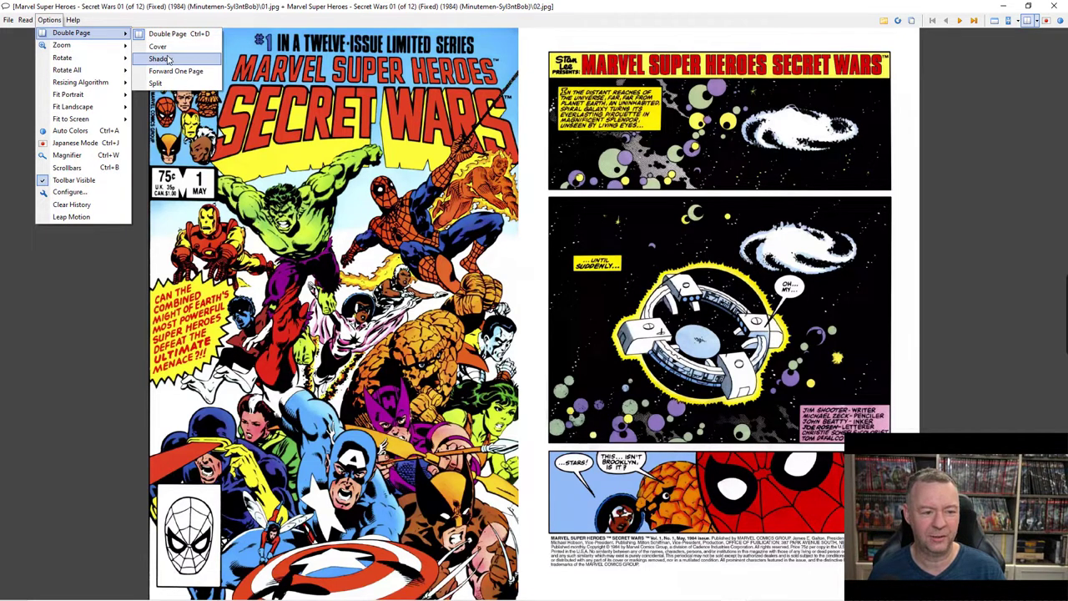
{"action": "left_click", "coordinate": [168, 60]}
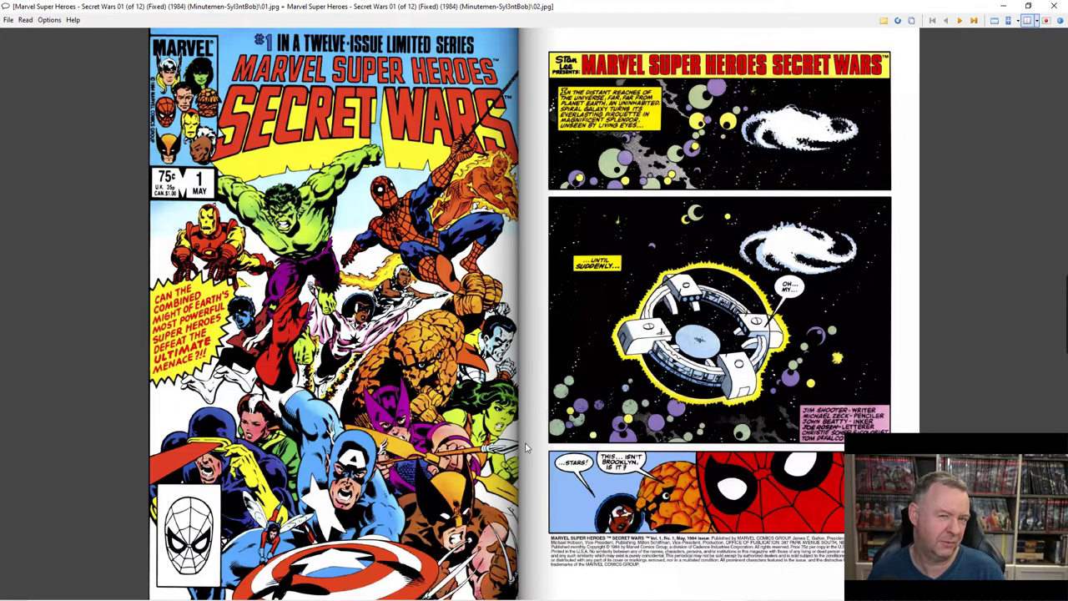
{"action": "left_click", "coordinate": [711, 335]}
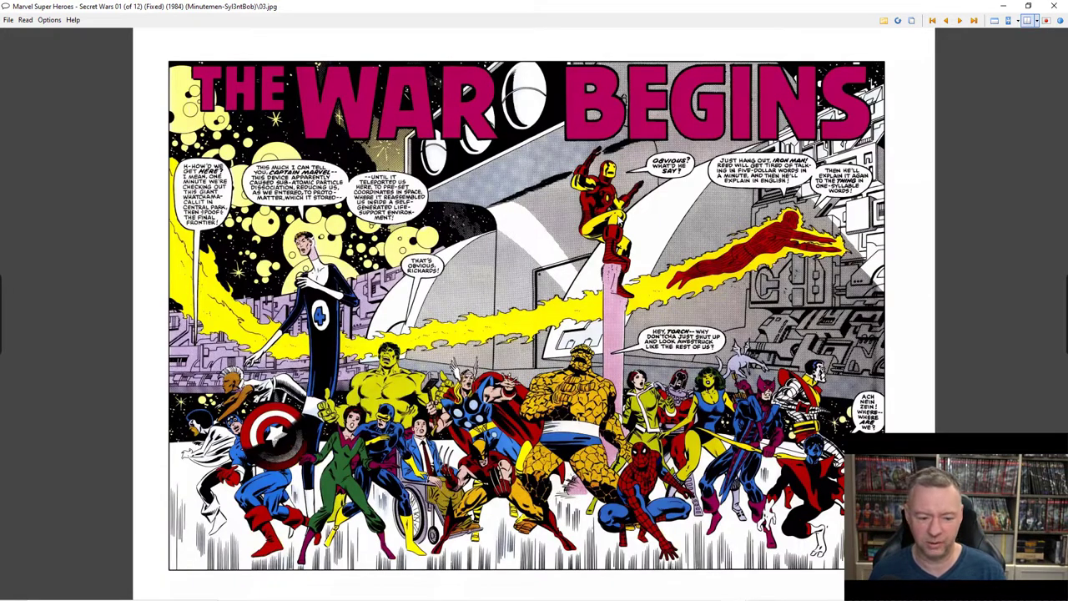
Step: Zoom in on the page via Options > Zoom and scroll on to the 04–05 spread
{"action": "right_click", "coordinate": [395, 183]}
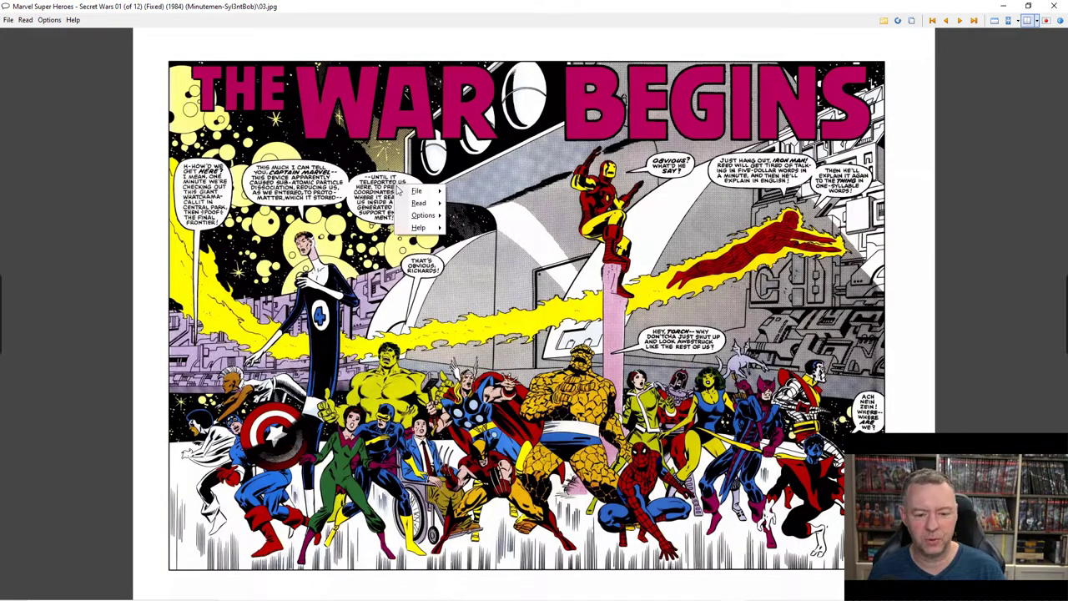
{"action": "mouse_move", "coordinate": [417, 207]}
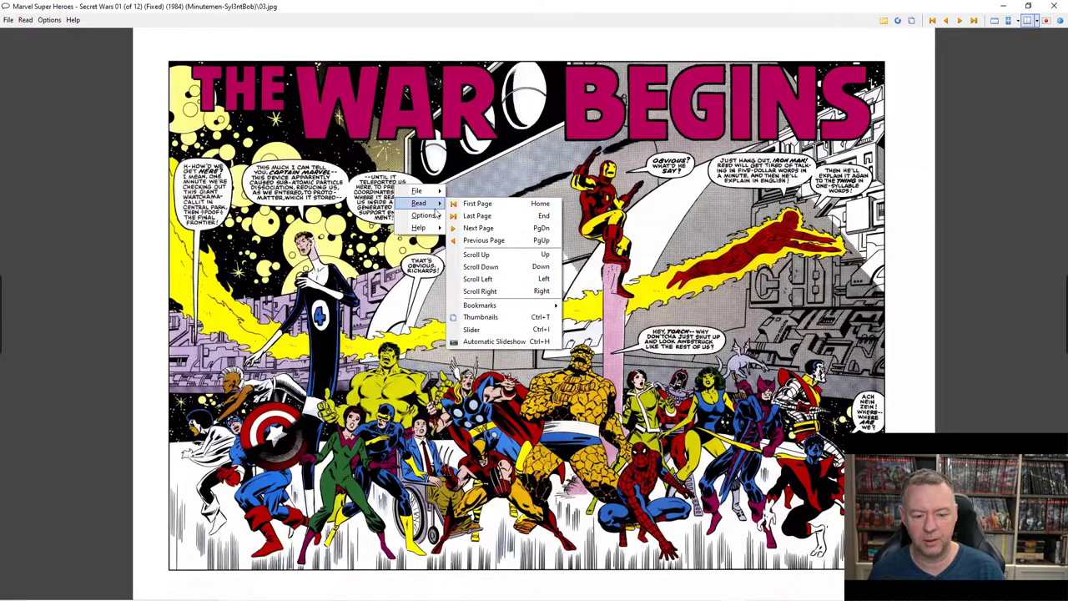
{"action": "mouse_move", "coordinate": [472, 228]}
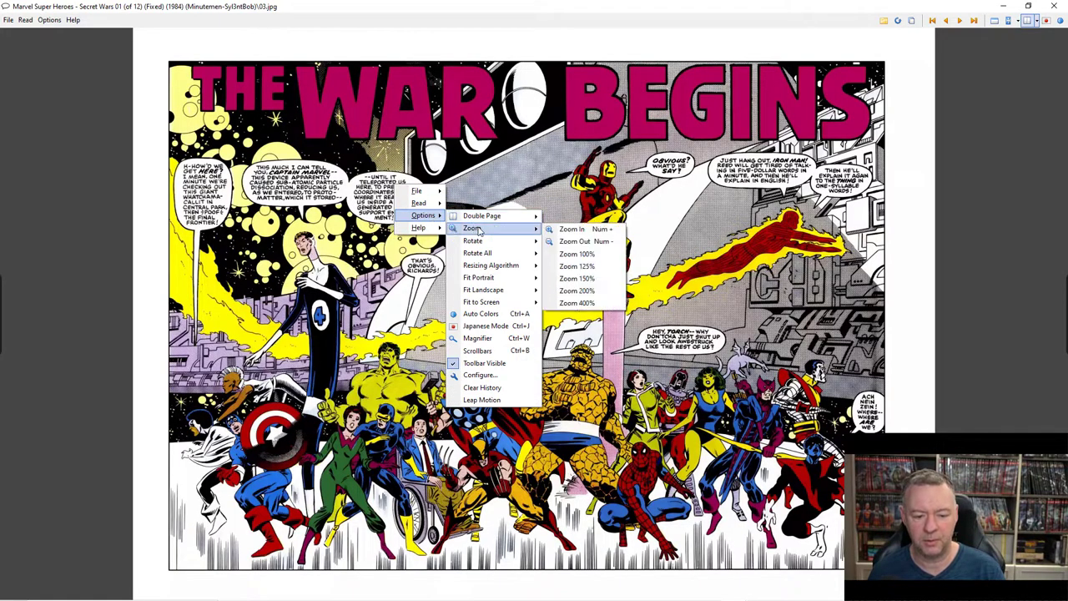
{"action": "left_click", "coordinate": [596, 278]}
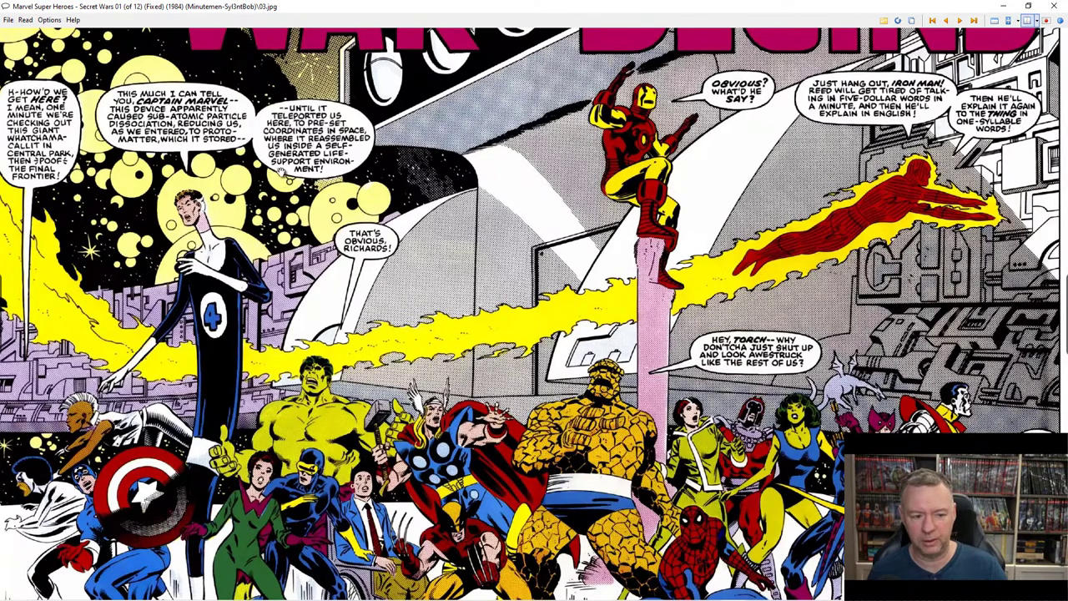
{"action": "scroll", "coordinate": [259, 125], "scroll_direction": "up", "scroll_amount": 1}
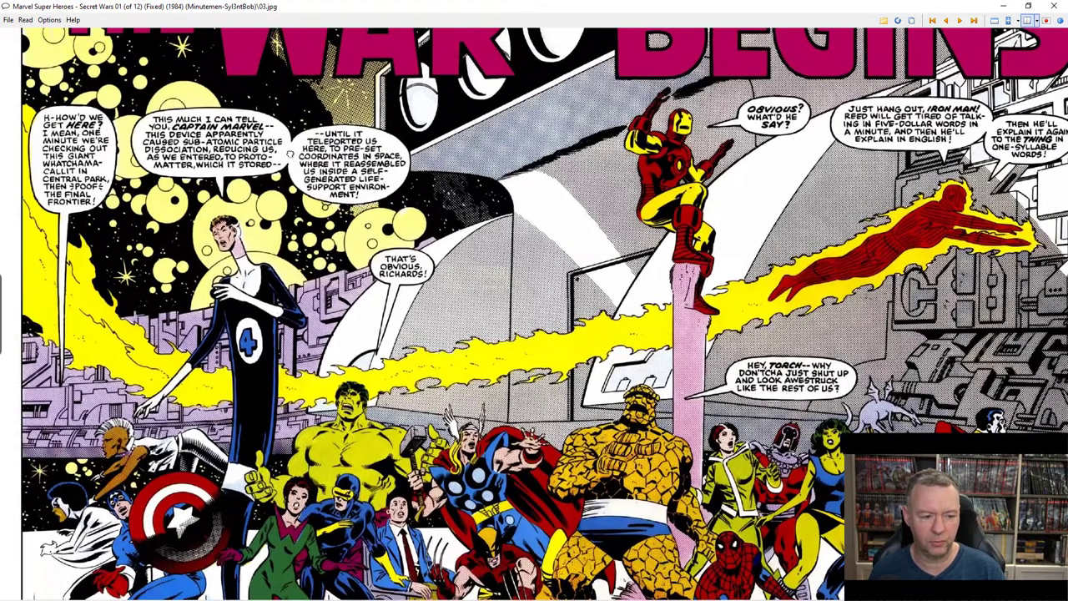
{"action": "scroll", "coordinate": [439, 215], "scroll_direction": "down", "scroll_amount": 3}
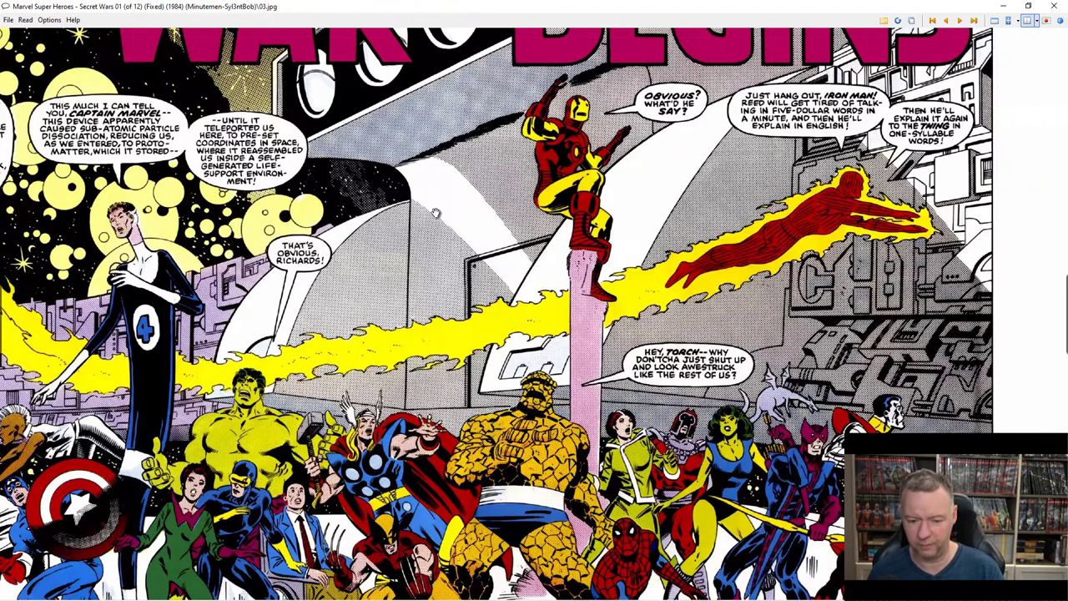
{"action": "scroll", "coordinate": [434, 215], "scroll_direction": "down", "scroll_amount": 2}
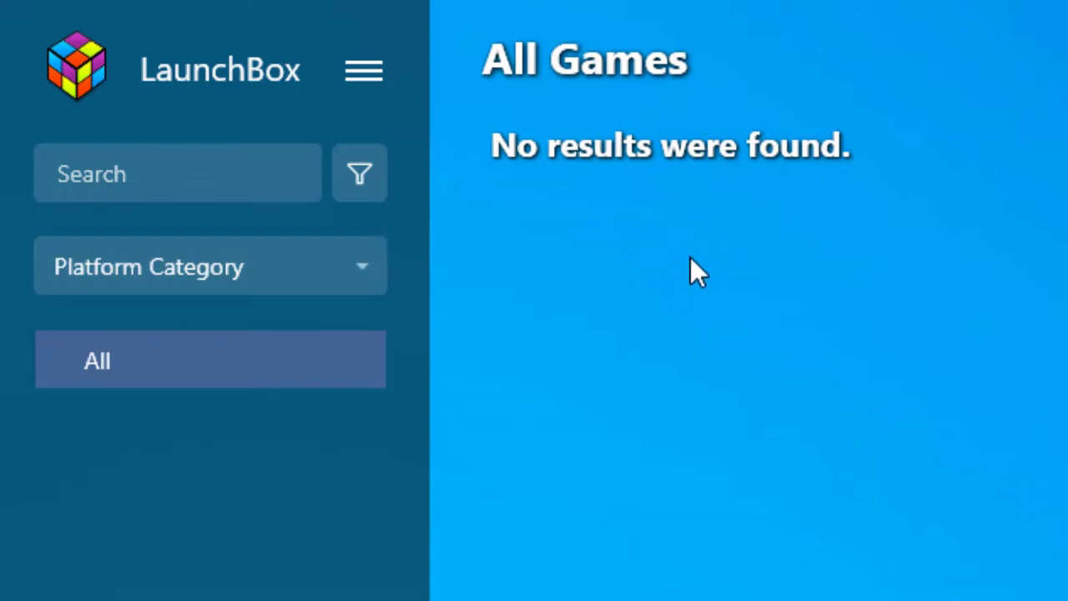
Step: Launch Tools > Import > ROM Files and pass the wizard's welcome page
{"action": "left_click", "coordinate": [365, 72]}
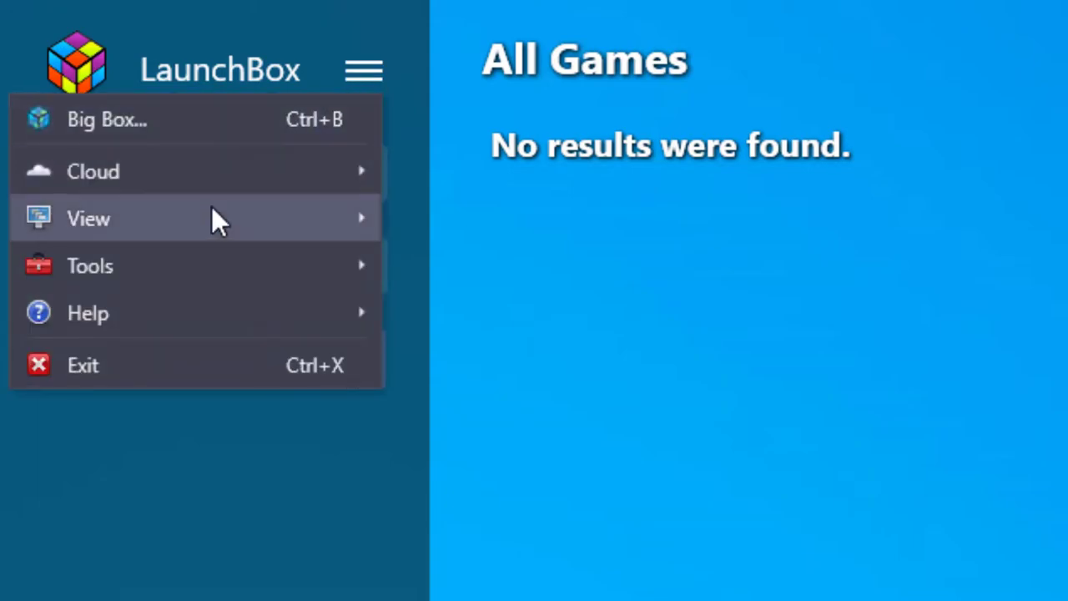
{"action": "mouse_move", "coordinate": [208, 272]}
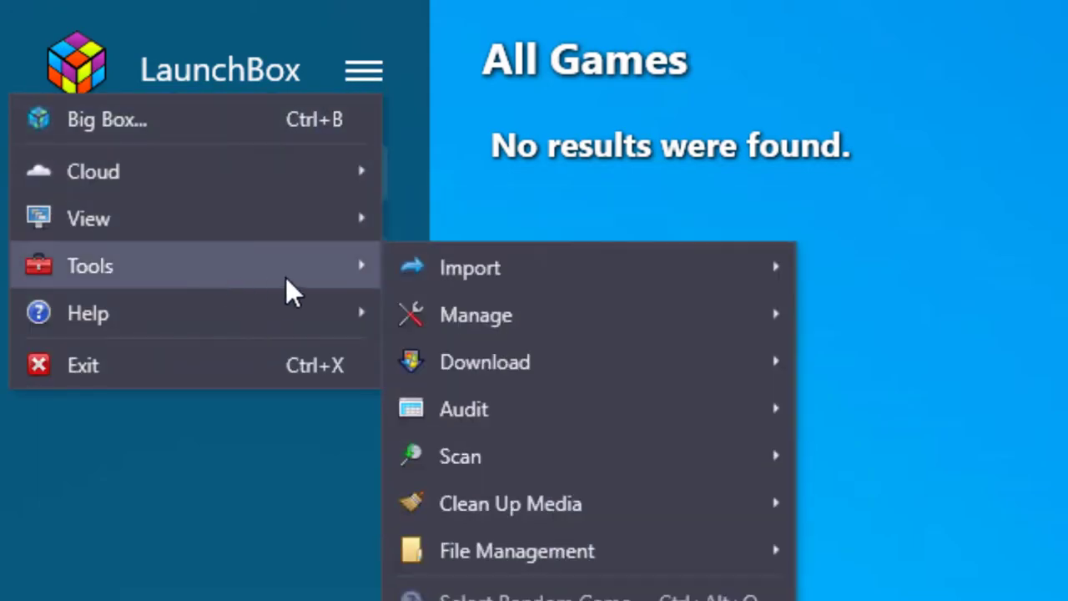
{"action": "mouse_move", "coordinate": [527, 264]}
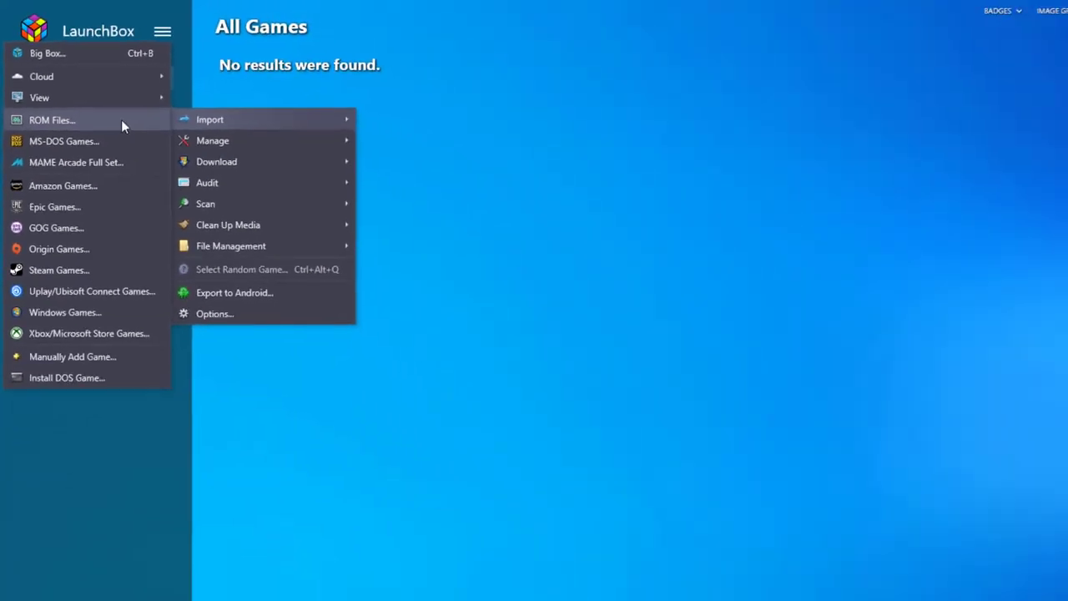
{"action": "left_click", "coordinate": [124, 123]}
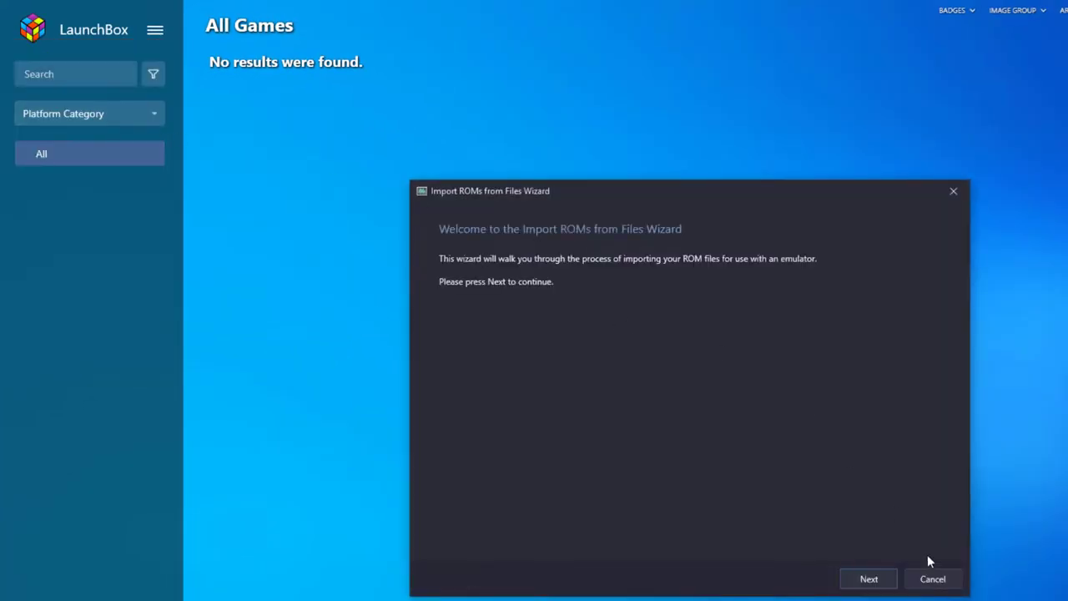
{"action": "left_click", "coordinate": [862, 578]}
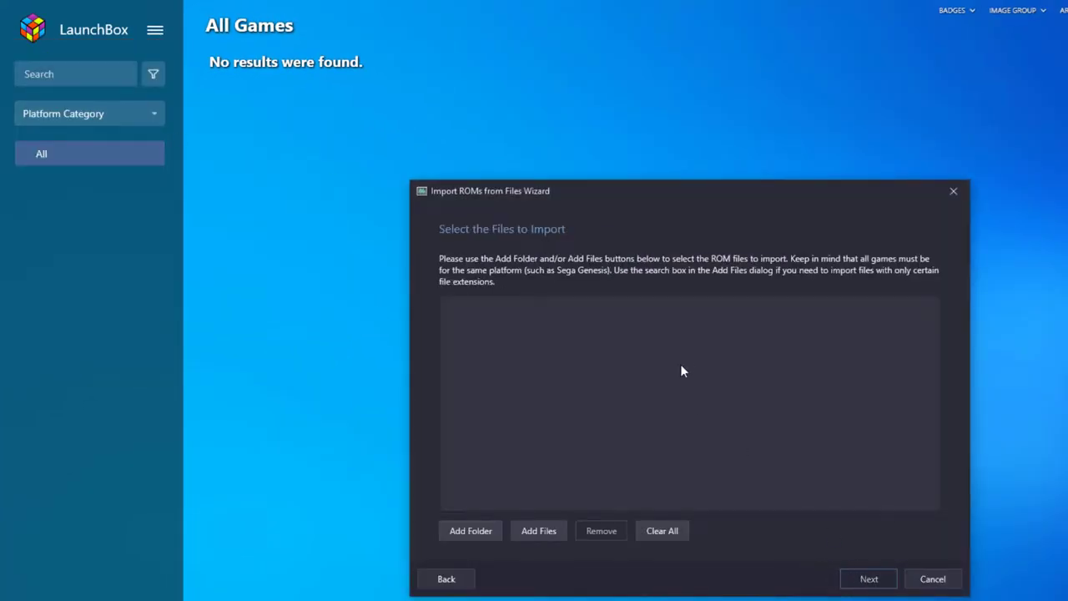